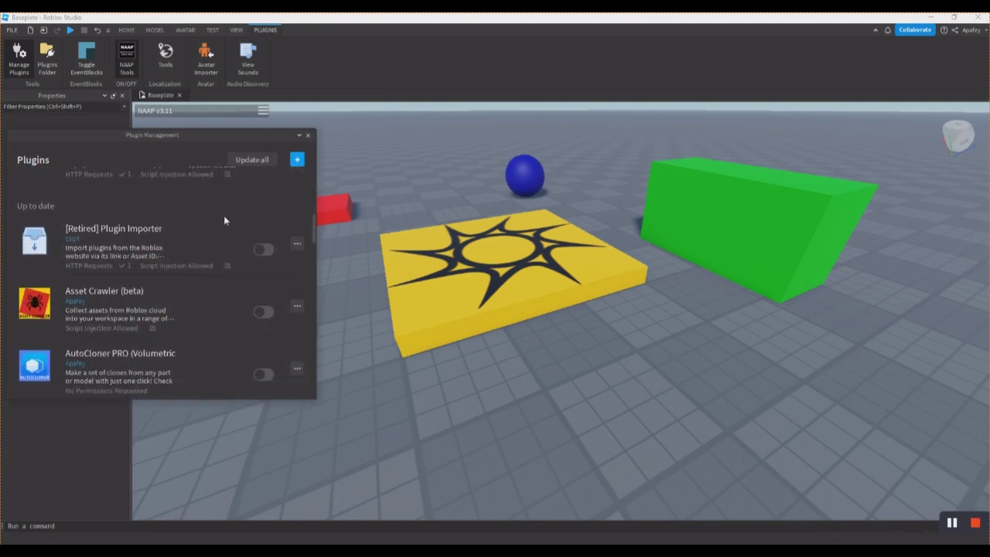
Step: Enable the BetterSnap: Model & Part plugin and close the plugin management window
scroll(224, 217, down, 3)
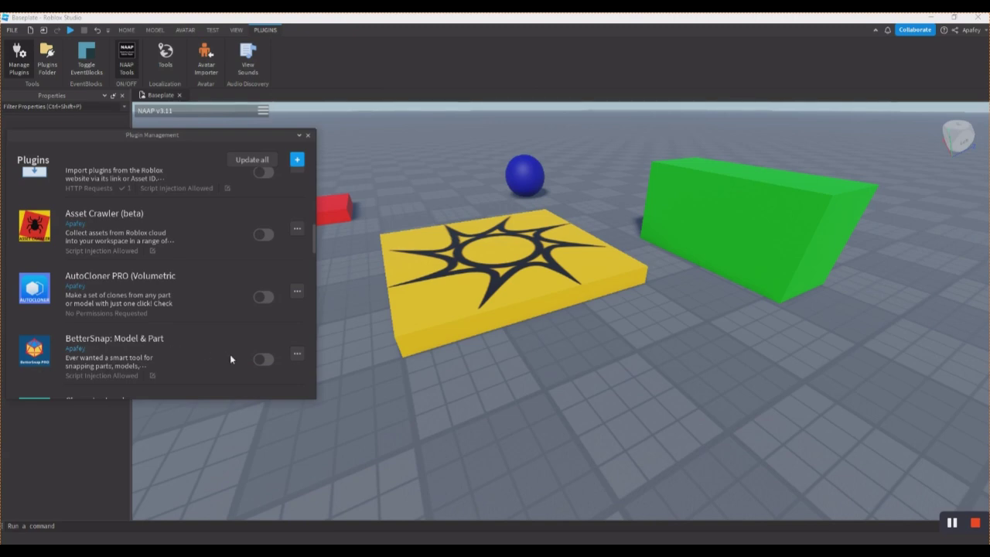
click(309, 136)
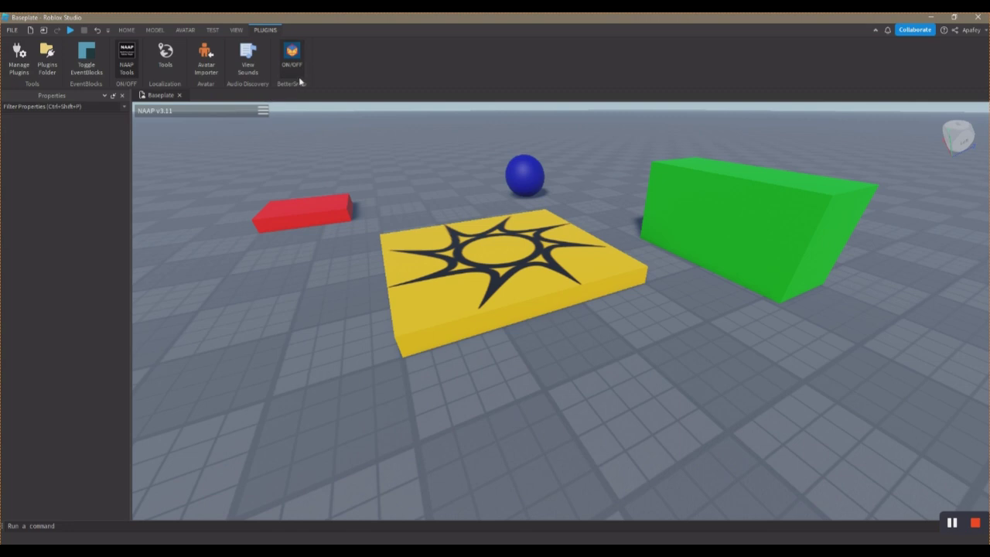
Step: Move the red block beside the yellow spawn plate and snap it flush to the plate's nearest corner
click(638, 285)
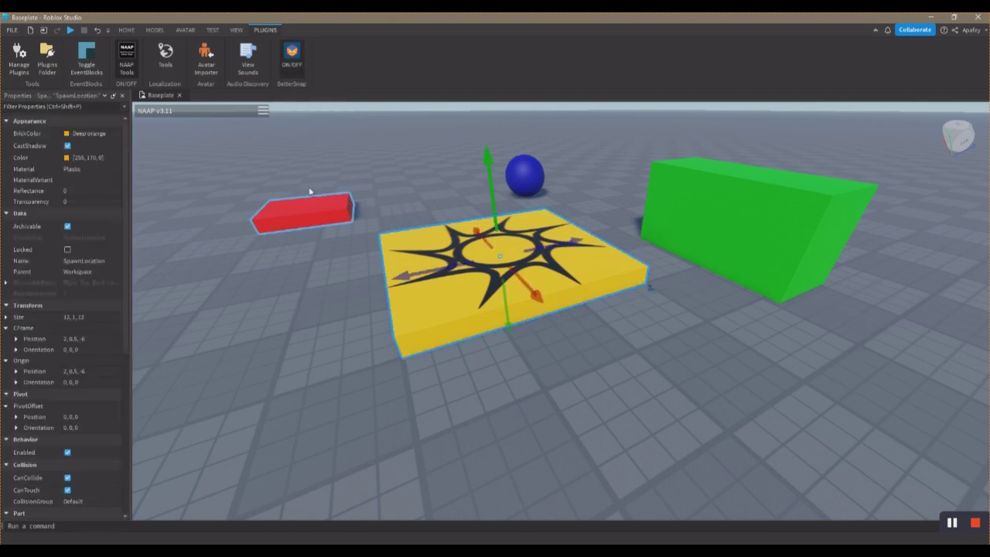
drag(327, 225, 325, 380)
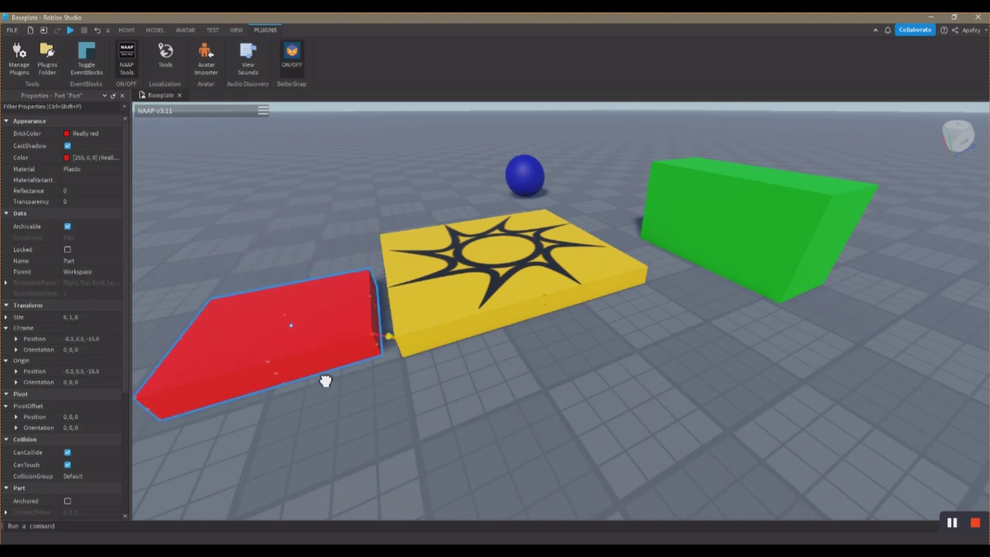
right_drag(470, 427, 470, 427)
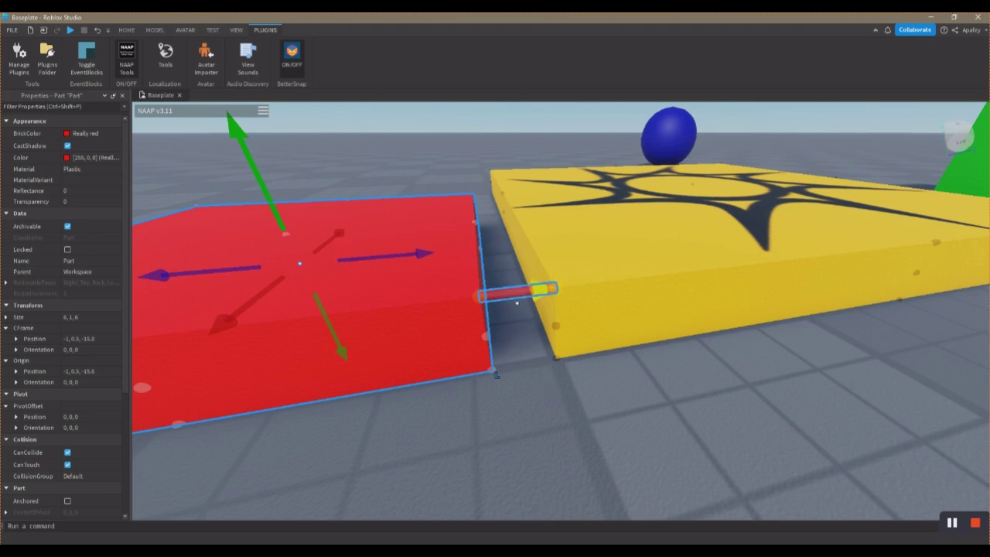
click(516, 301)
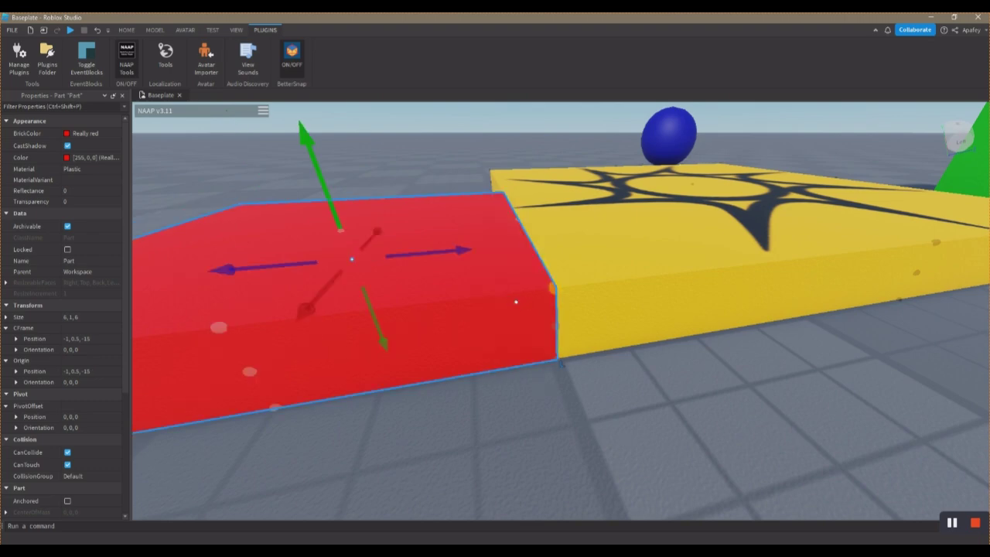
Step: Pull the red block slightly away from the yellow plate and snap it against the plate again
drag(501, 334, 442, 381)
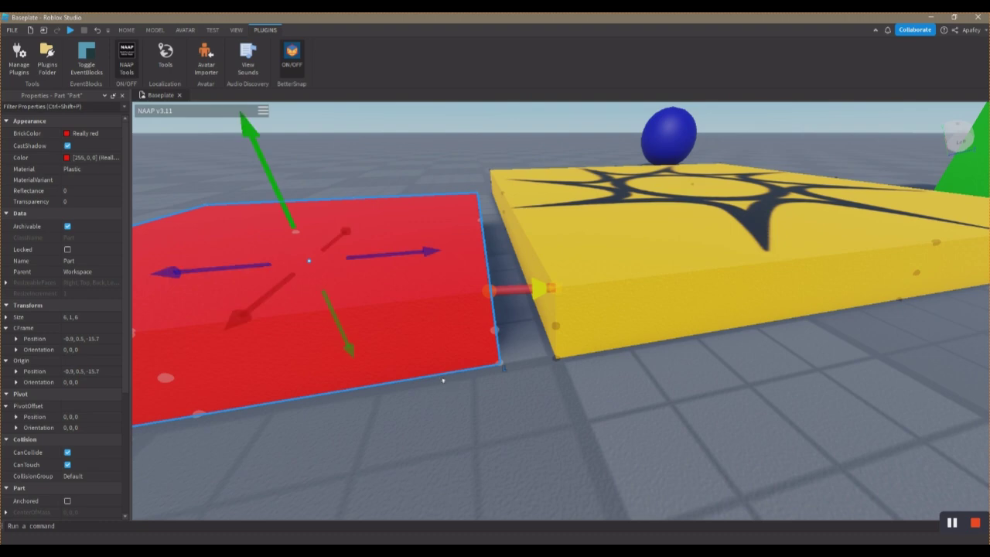
right_drag(503, 416, 503, 416)
click(456, 357)
Step: Move the green block close to the yellow plate, snap it to the plate's corner and clear the selection
right_drag(510, 393, 509, 394)
drag(540, 230, 407, 445)
right_drag(644, 464, 644, 465)
drag(312, 242, 237, 316)
right_drag(511, 436, 511, 436)
click(527, 375)
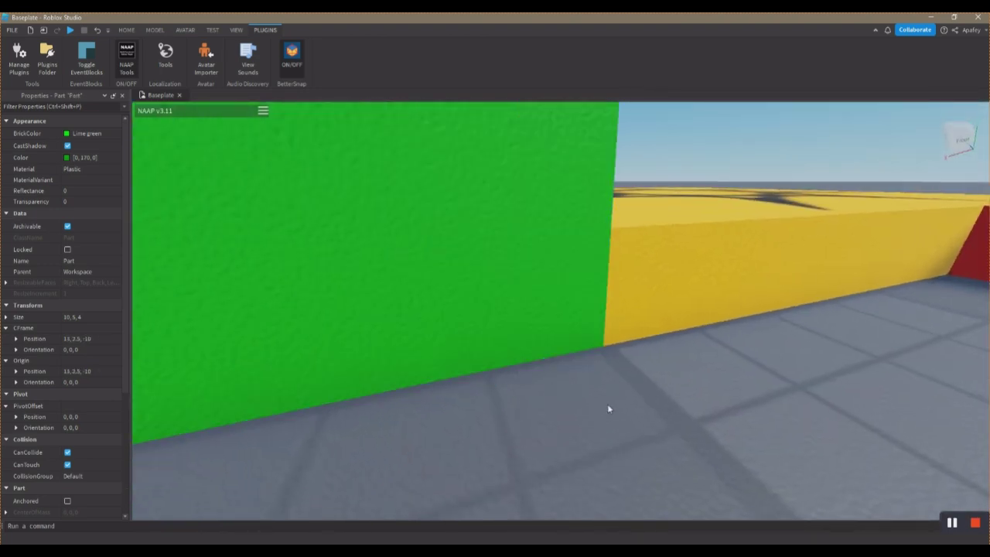
click(609, 407)
Step: Move the blue sphere near the yellow plate's free corner, snap it to the corner point and deselect it
key(s)
key(a)
key(a)
right_drag(609, 408, 608, 408)
mouse_move(616, 304)
mouse_down()
mouse_move(610, 294)
mouse_move(601, 303)
mouse_up()
key(a)
key(w)
right_drag(568, 331, 574, 334)
key(a)
drag(698, 212, 637, 293)
right_drag(670, 362, 670, 361)
scroll(670, 363, up, 3)
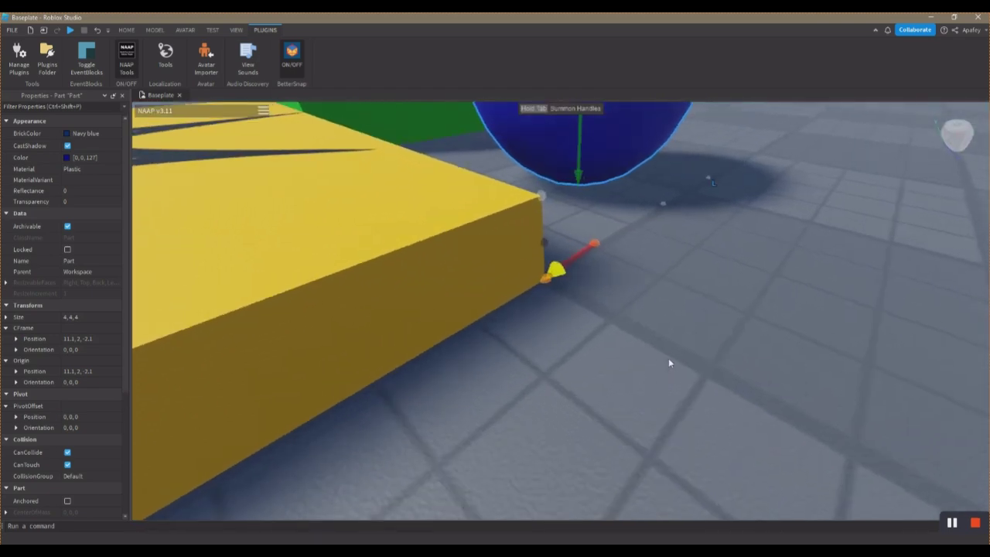
click(590, 263)
click(654, 310)
Step: Place the green block on top of the yellow plate
scroll(654, 310, down, 6)
right_drag(654, 310, 654, 311)
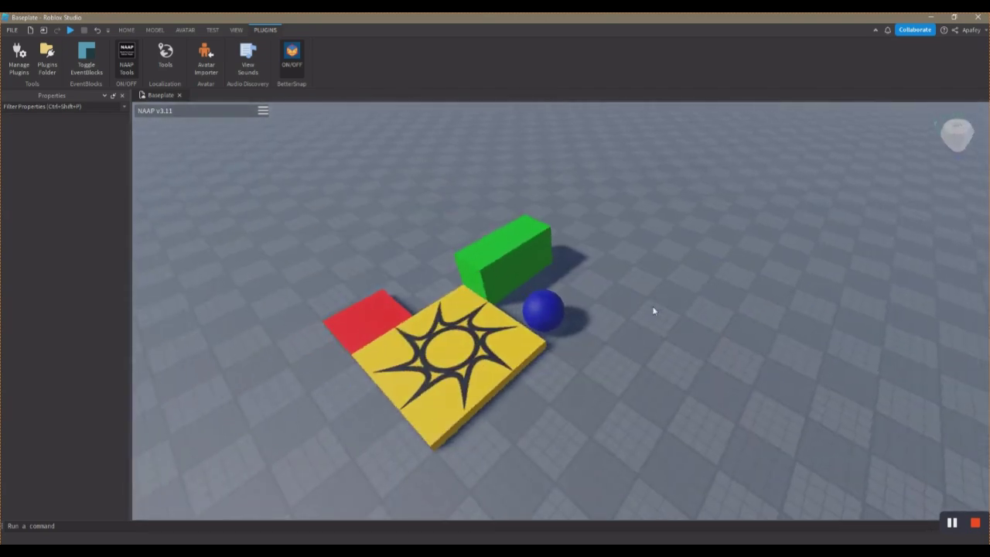
drag(659, 284, 627, 422)
right_drag(744, 450, 743, 449)
key(w)
scroll(745, 450, up, 2)
scroll(745, 450, down, 2)
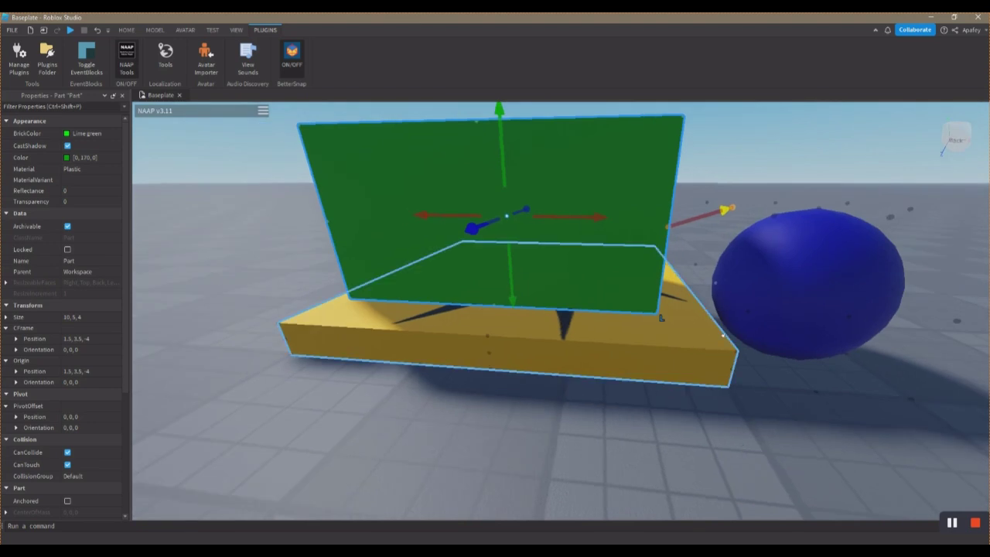
Step: Shift the green block toward the plate's corner and snap its bottom corner to the plate's top corner
drag(661, 317, 377, 325)
right_drag(371, 376, 372, 376)
key(a)
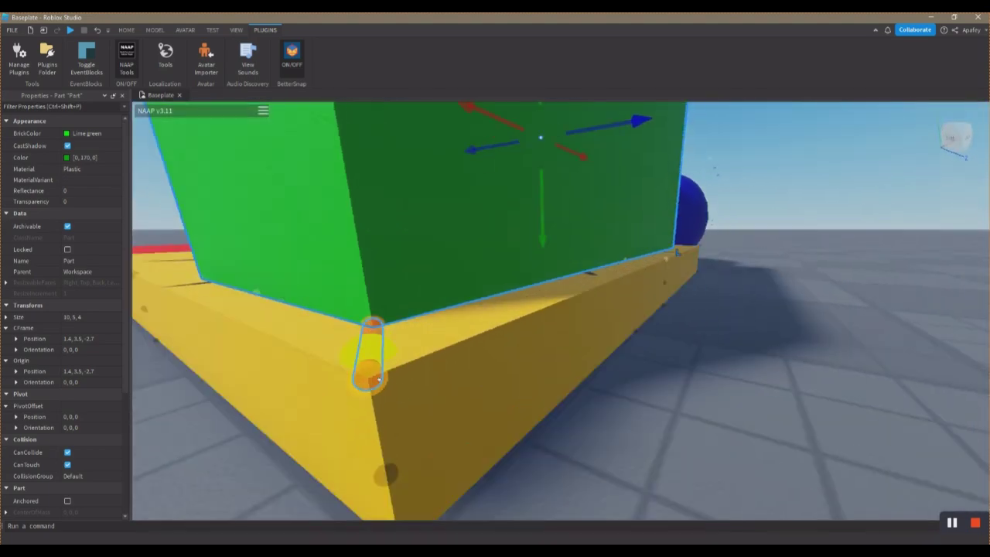
right_drag(502, 417, 502, 418)
key(a)
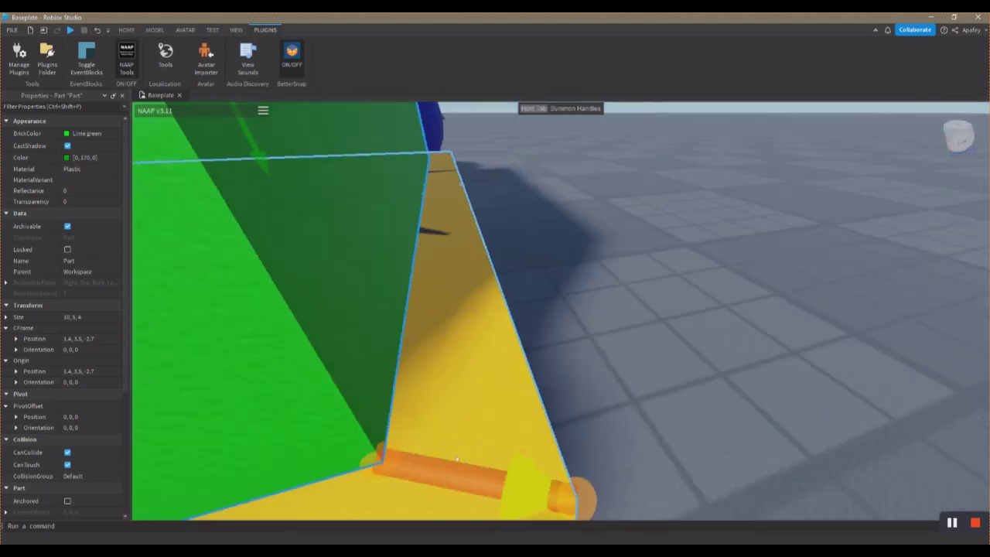
click(666, 420)
Step: Place the blue sphere on top of the green block
key(s)
right_drag(667, 420, 667, 420)
key(a)
key(a)
key(s)
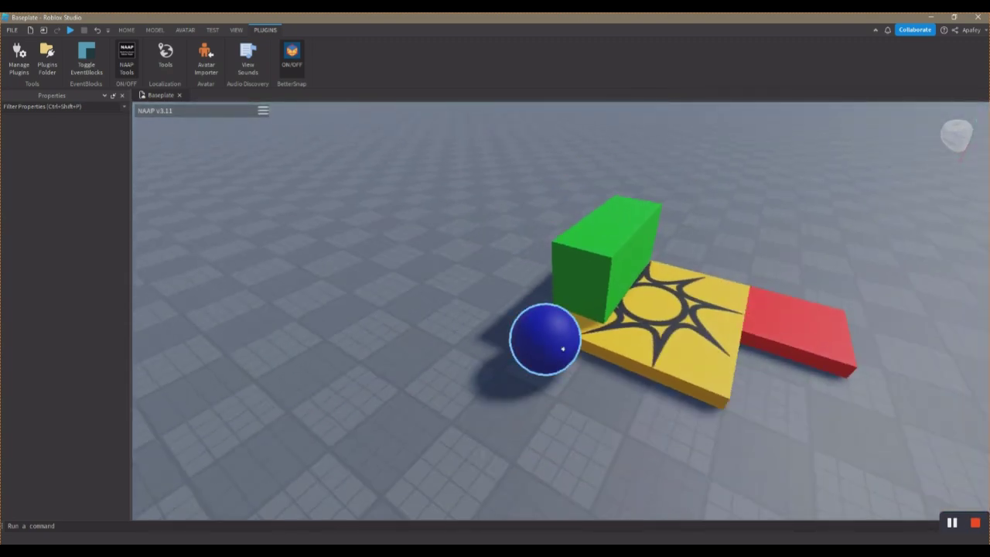
drag(563, 341, 624, 240)
key(w)
right_drag(588, 335, 587, 335)
scroll(587, 334, down, 5)
right_drag(462, 360, 462, 360)
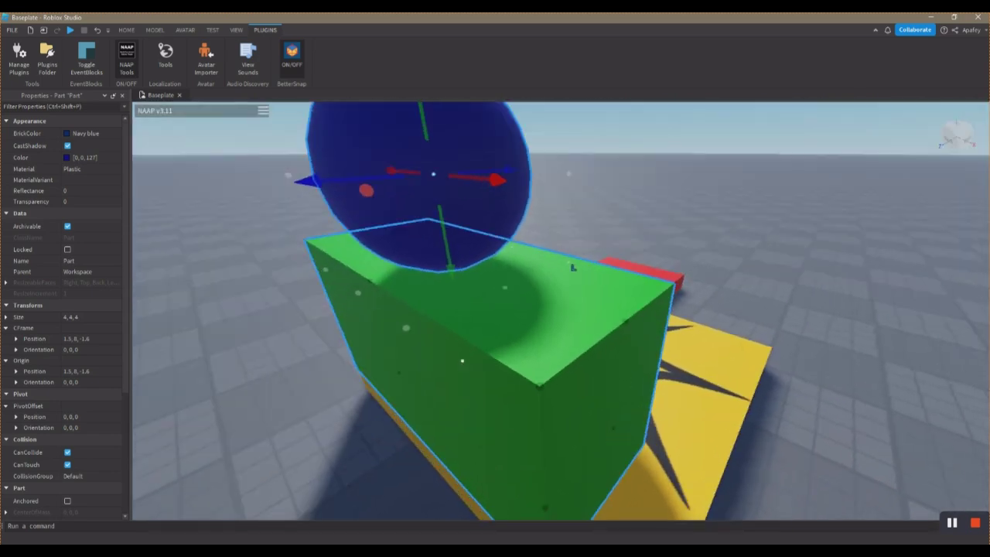
Step: Lower the blue sphere into the green block and snap its centre to the block's centre
drag(447, 228, 471, 363)
right_drag(490, 419, 484, 415)
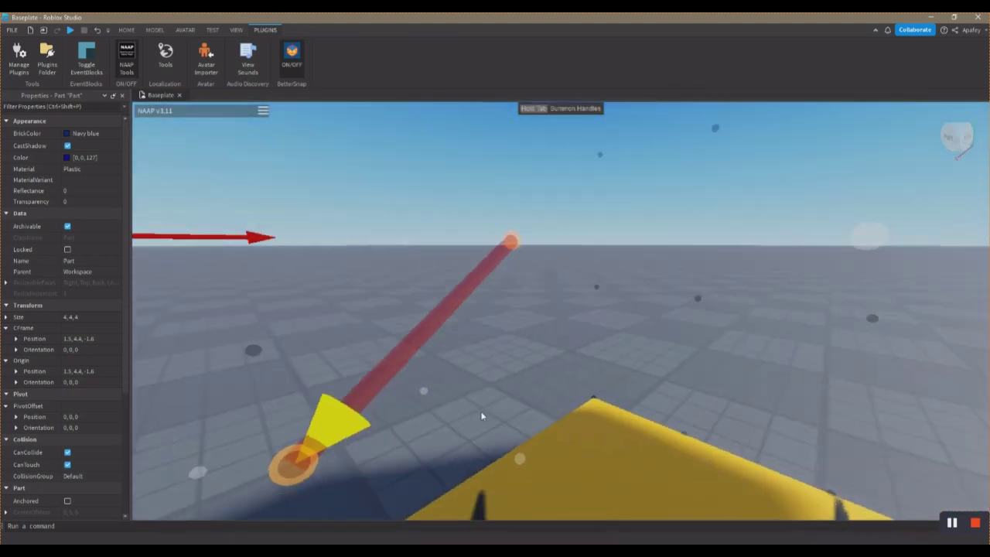
right_drag(676, 412, 668, 406)
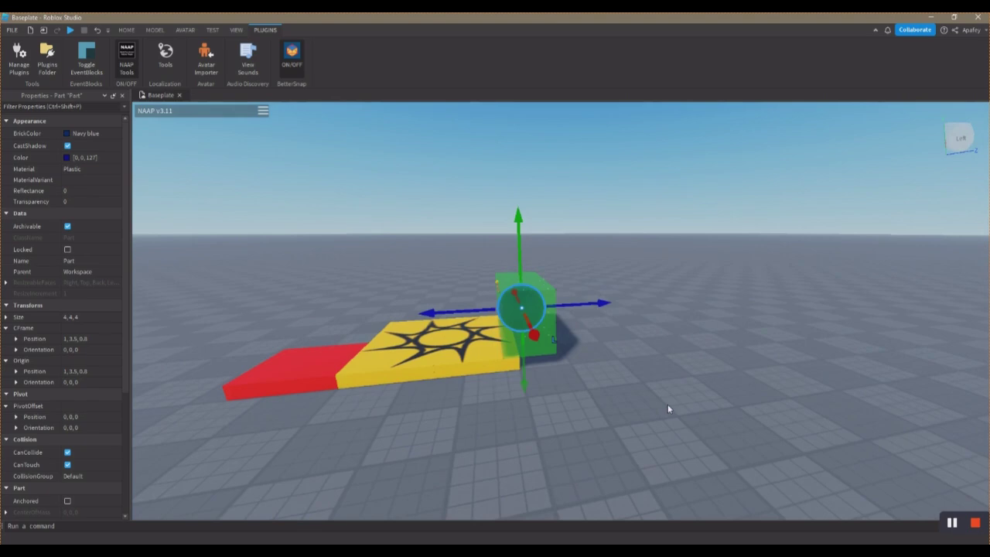
Step: Set the blue sphere's size to 6, 6, 6 and deselect it
scroll(668, 406, down, 2)
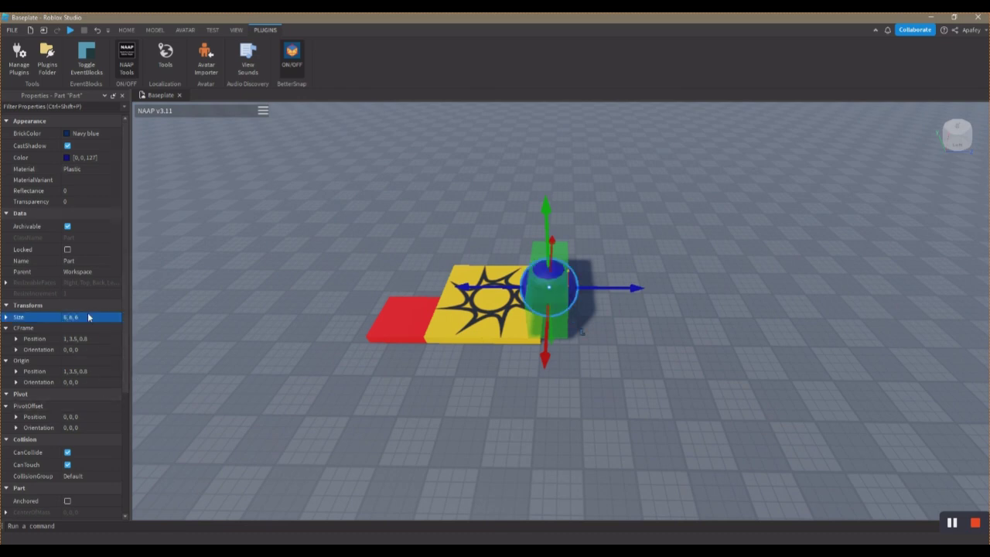
click(619, 428)
Step: Set the green block's transparency to 0 and deselect it
key(w)
right_drag(611, 419, 611, 419)
key(s)
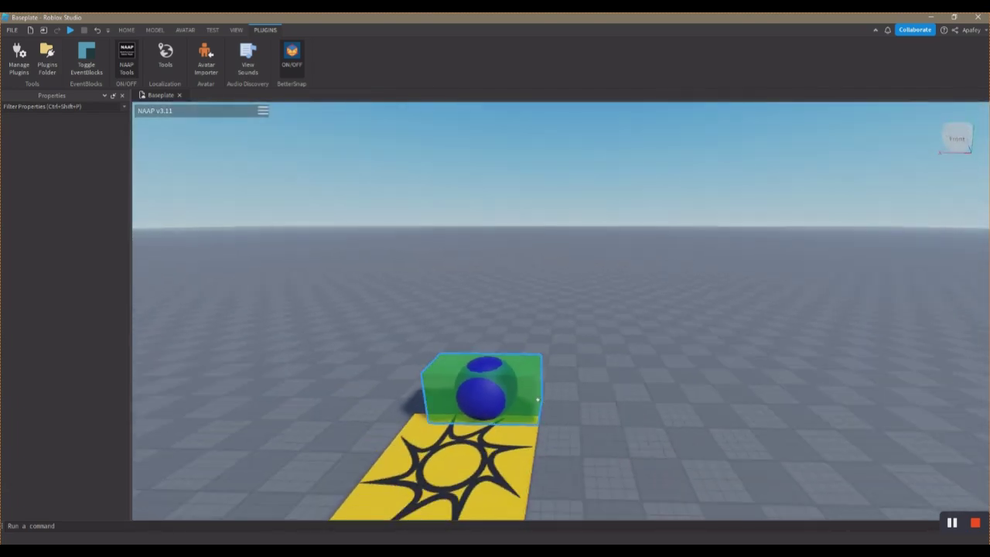
click(538, 400)
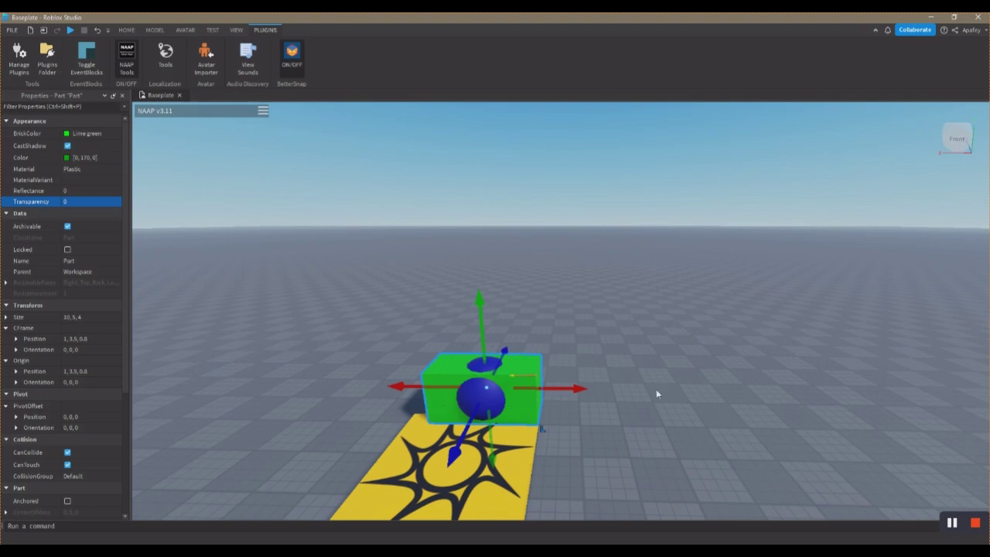
click(721, 393)
Step: Try grouping the green block and the blue sphere into one model
right_drag(721, 393, 720, 403)
key(d)
click(652, 302)
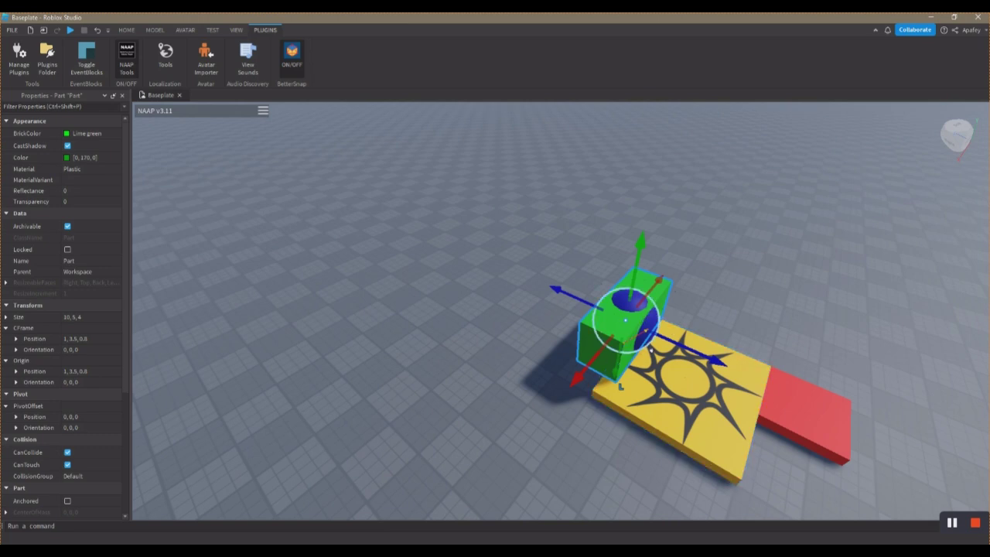
drag(726, 371, 728, 371)
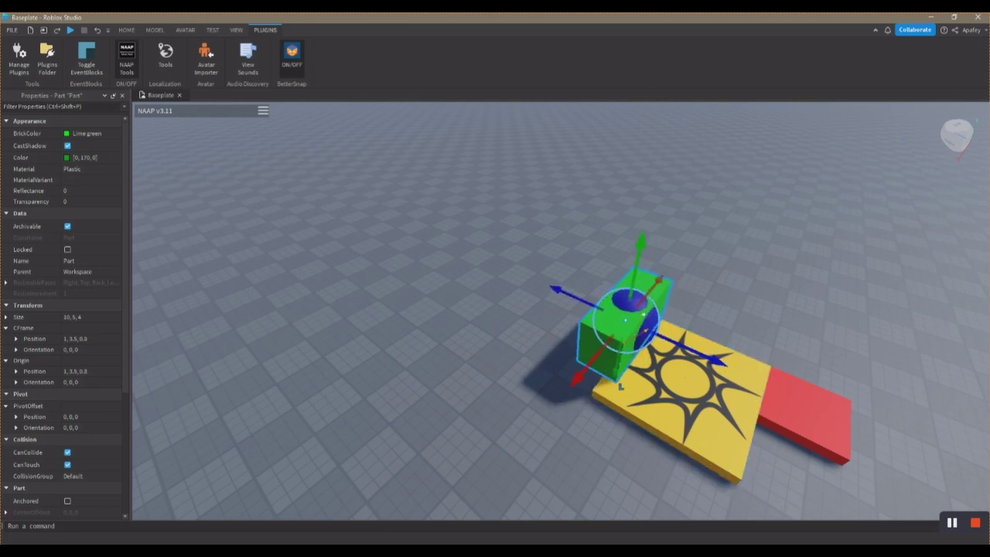
ctrl+click(647, 331)
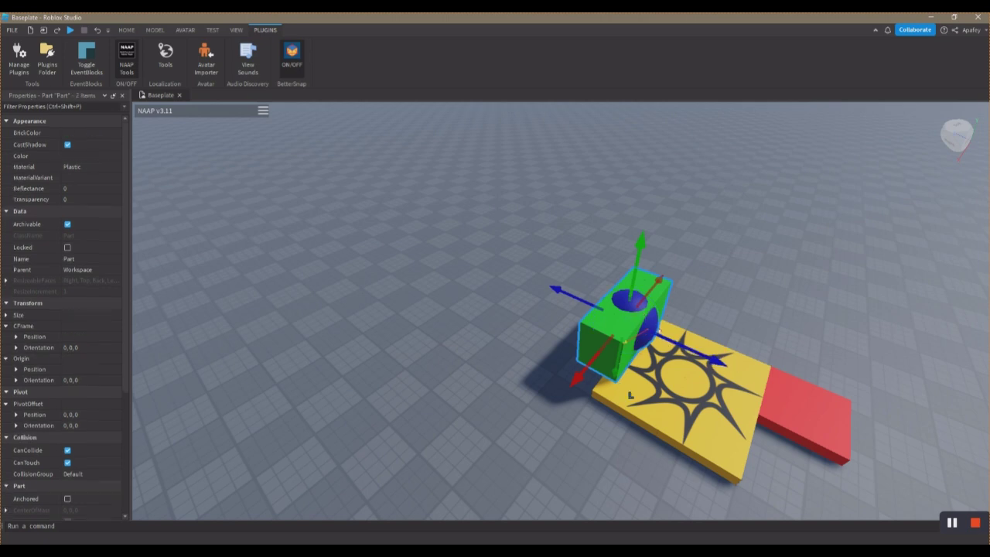
ctrl+click(649, 331)
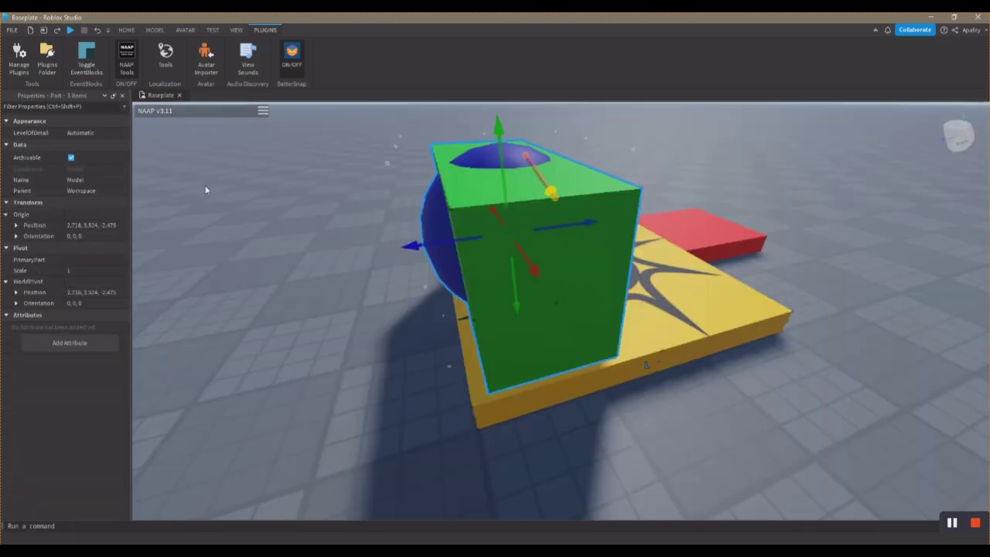
click(278, 298)
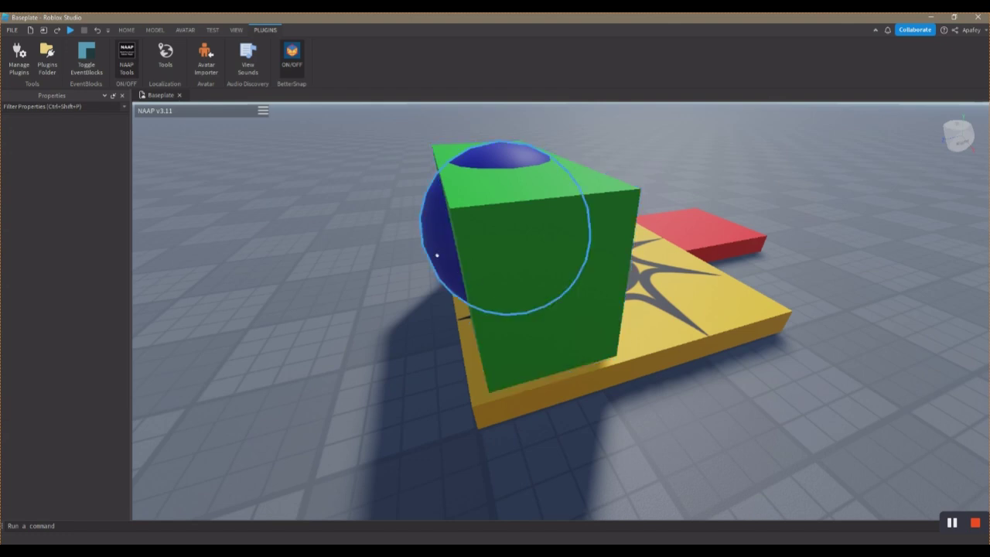
Step: Pull the green block off the blue sphere and place it on the ground near the red block
drag(533, 270, 942, 321)
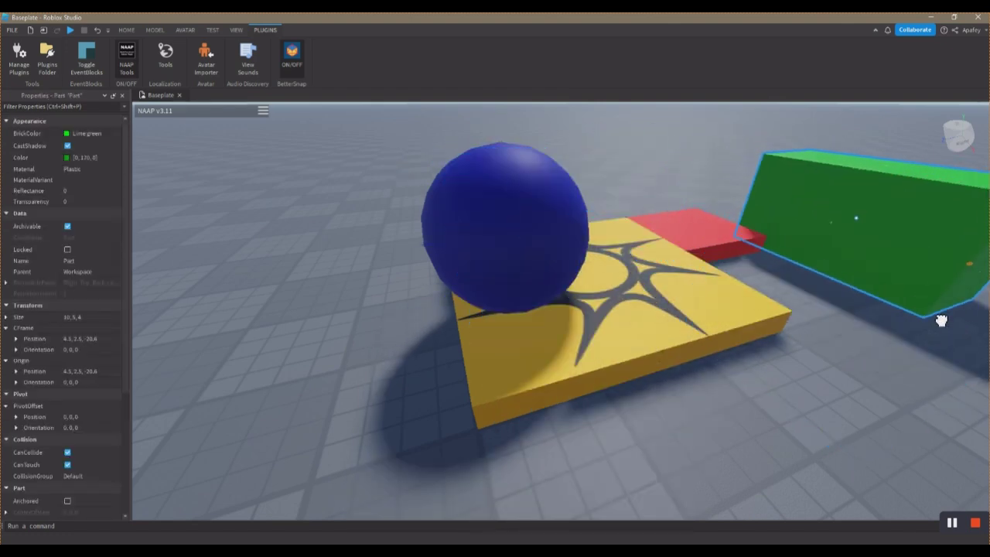
right_drag(776, 390, 775, 388)
scroll(776, 390, down, 5)
drag(679, 393, 724, 429)
scroll(672, 461, up, 4)
click(666, 470)
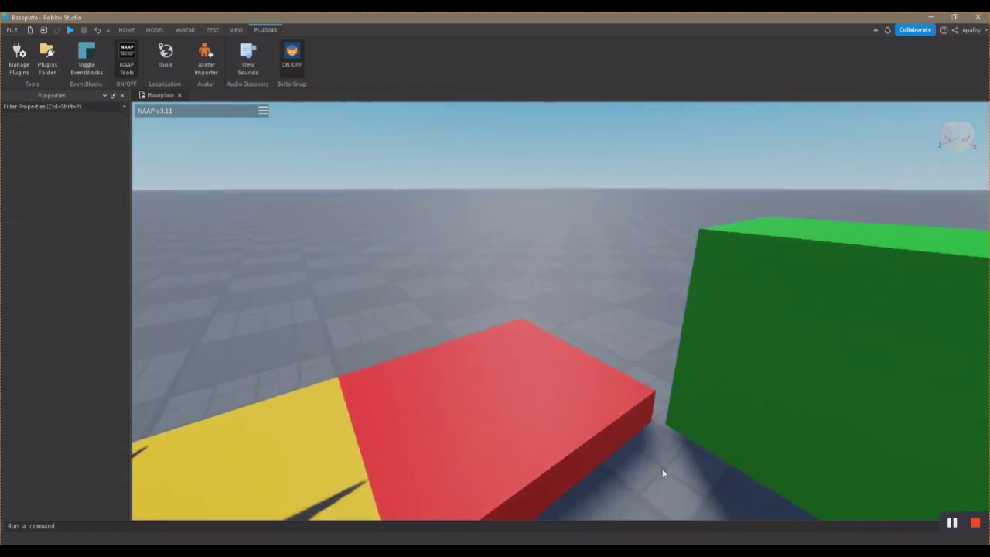
Step: Bring the green block close to the red block and snap its bottom corner to the red block's bottom corner
right_drag(664, 473, 671, 477)
scroll(670, 477, down, 8)
click(696, 376)
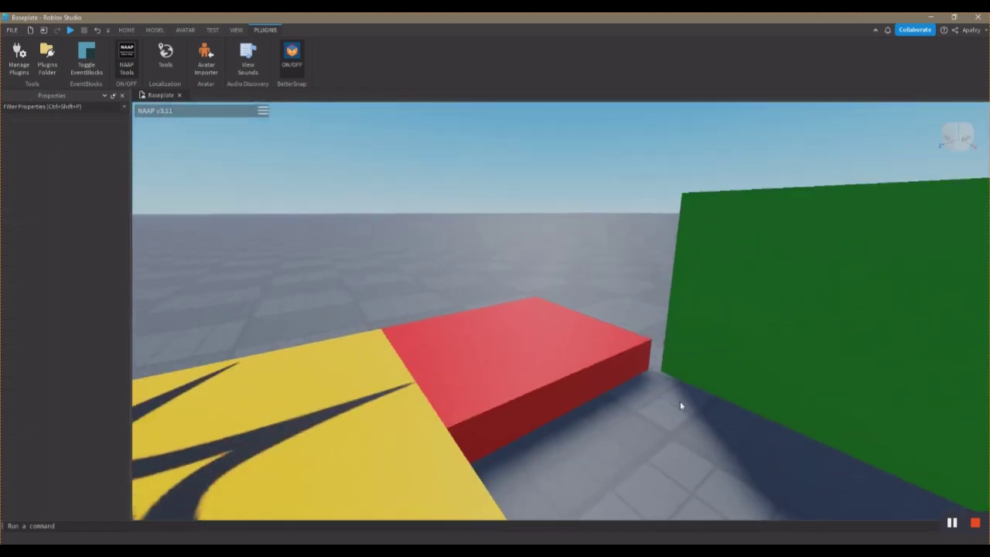
right_drag(676, 411, 684, 420)
scroll(679, 415, up, 3)
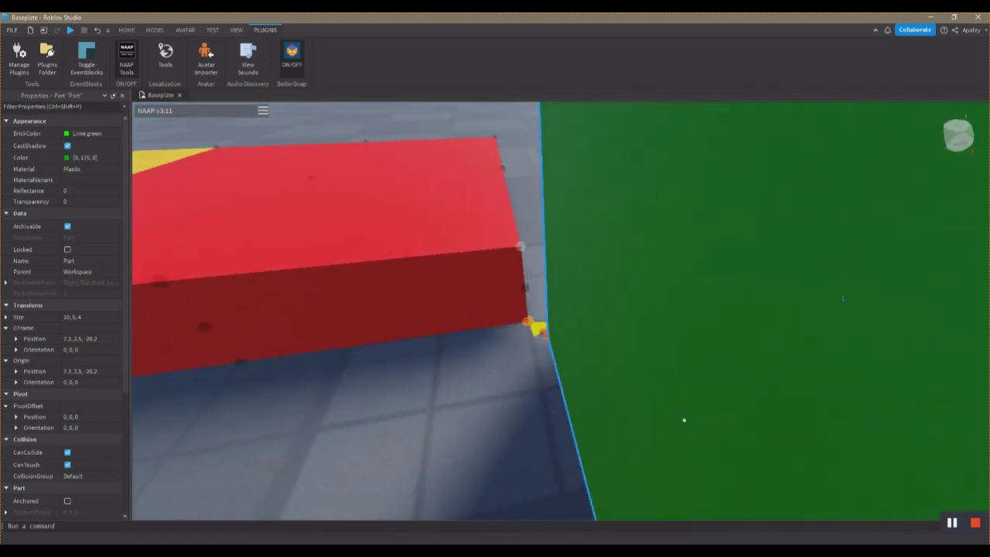
click(549, 338)
click(477, 385)
Step: Move the blue sphere to the middle of the yellow plate and lower it about halfway into the plate
scroll(477, 386, down, 8)
right_drag(477, 385, 514, 392)
key(w)
drag(500, 276, 455, 402)
drag(461, 169, 459, 208)
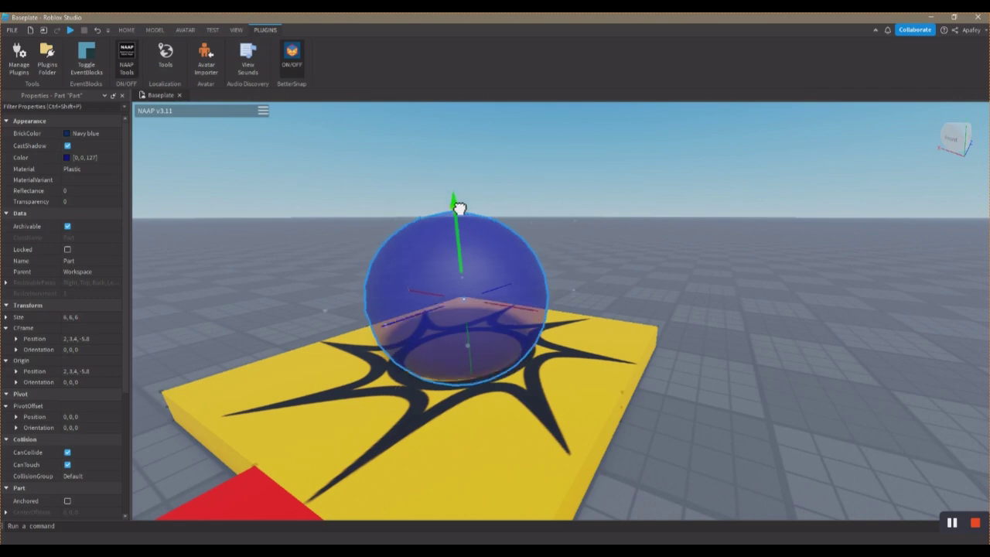
drag(458, 258, 458, 266)
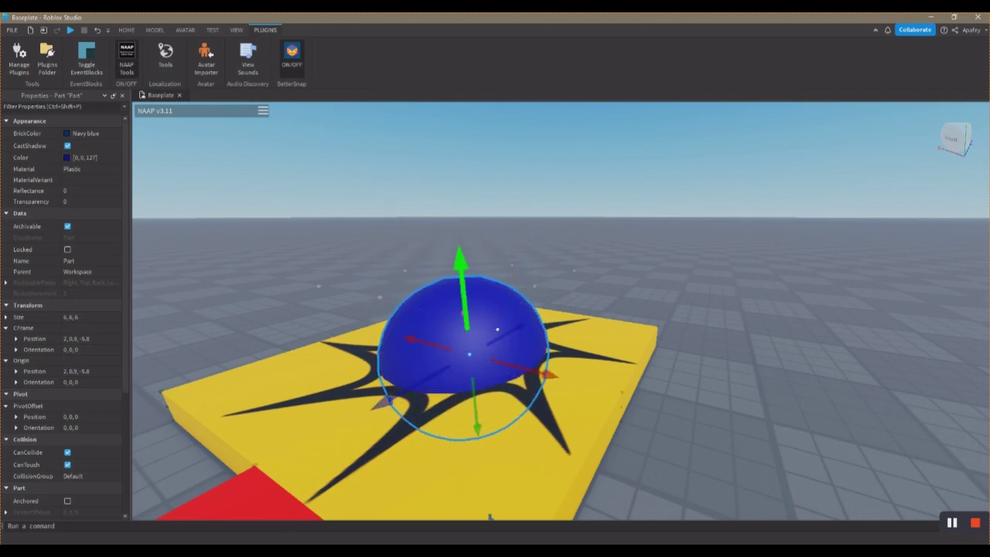
Step: Lower the blue sphere slightly further to snap its centre to the yellow plate's centre, and clear the selection
right_drag(640, 348, 643, 351)
scroll(741, 416, up, 4)
right_drag(608, 453, 601, 449)
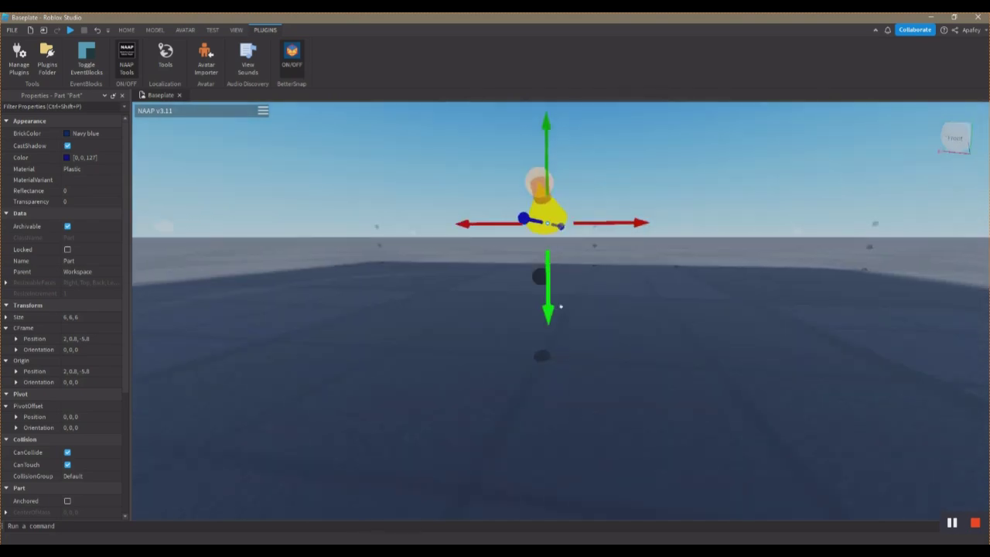
drag(550, 257, 552, 263)
scroll(608, 369, down, 6)
mouse_move(570, 349)
right_down()
mouse_move(608, 369)
mouse_move(578, 354)
mouse_move(565, 369)
mouse_move(578, 367)
right_up()
click(576, 366)
right_drag(578, 366, 579, 366)
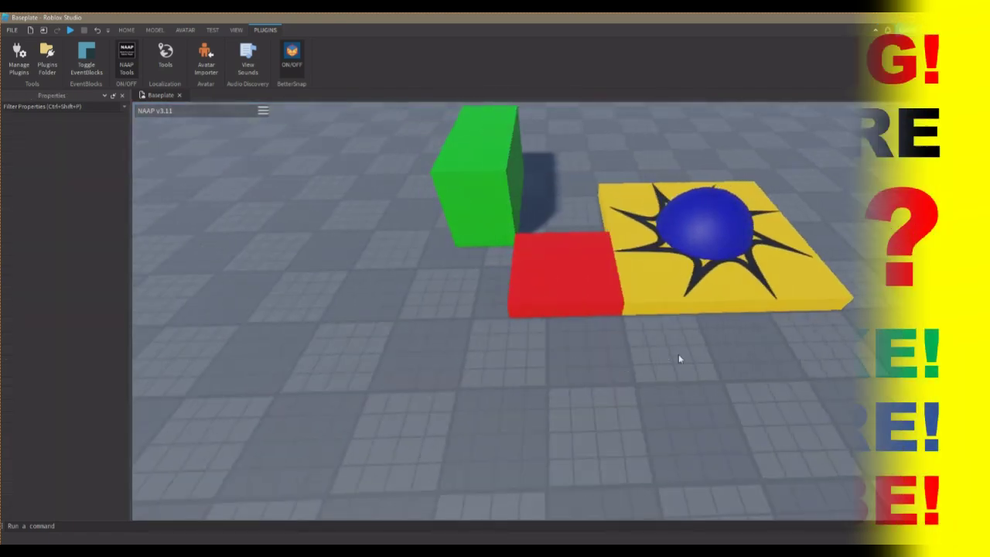
right_drag(677, 369, 678, 369)
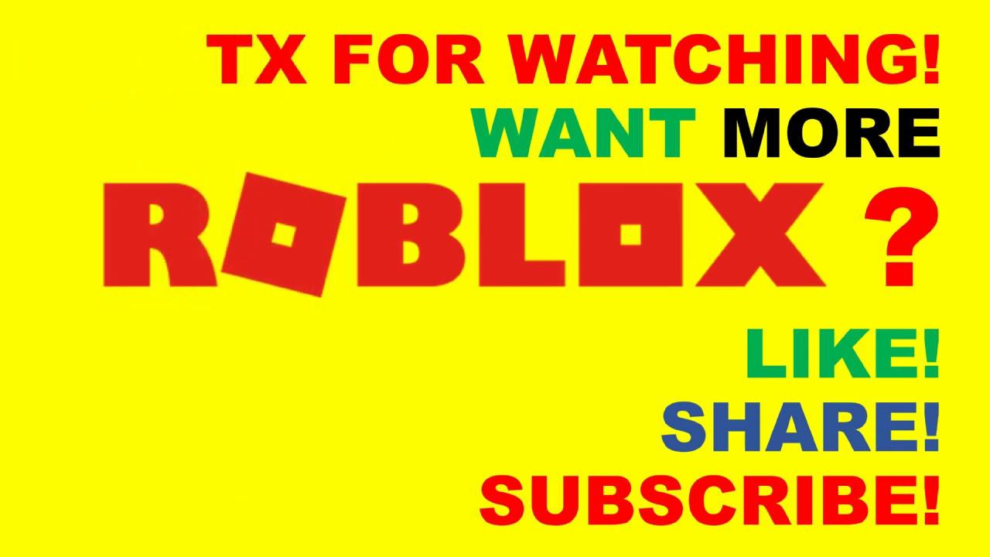